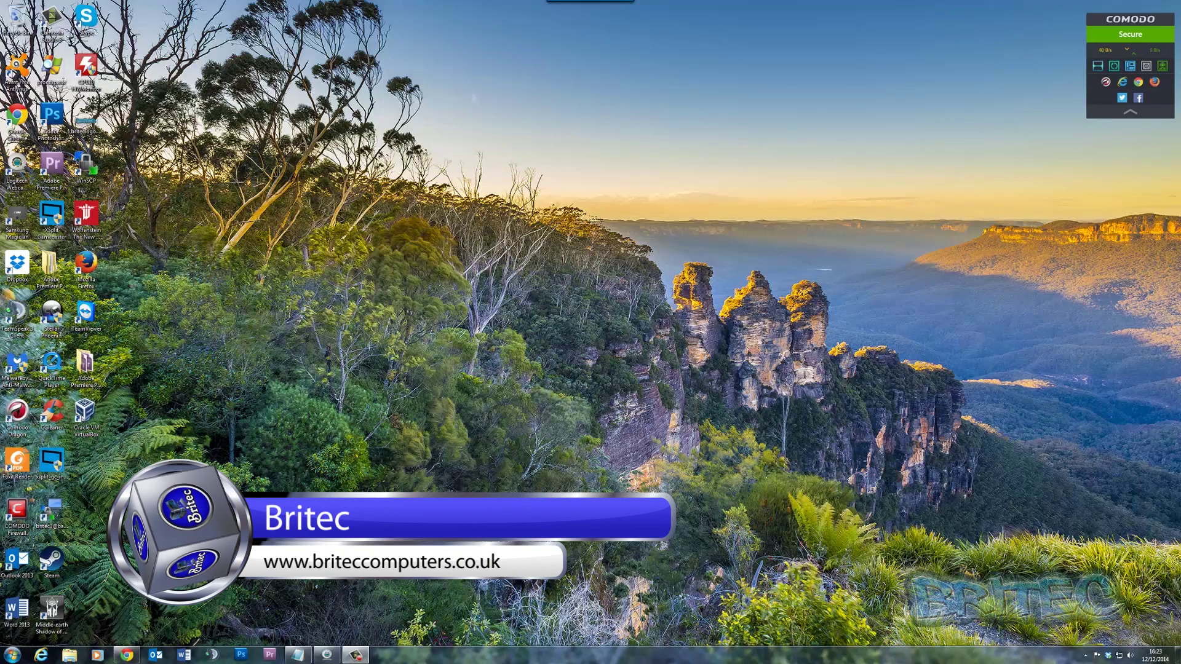
Step: Restore the Chrome window showing the CCleaner page on piriform.com
click(127, 654)
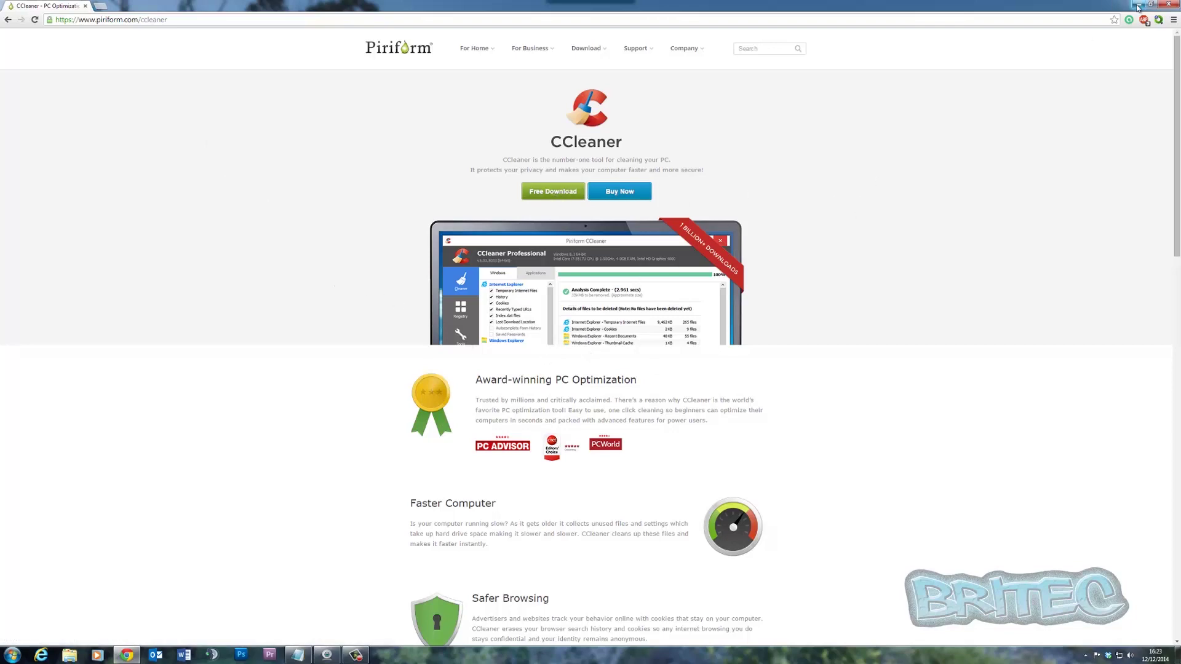
Step: Show the desktop with Win+D and launch CCleaner from its desktop icon
key(super+d)
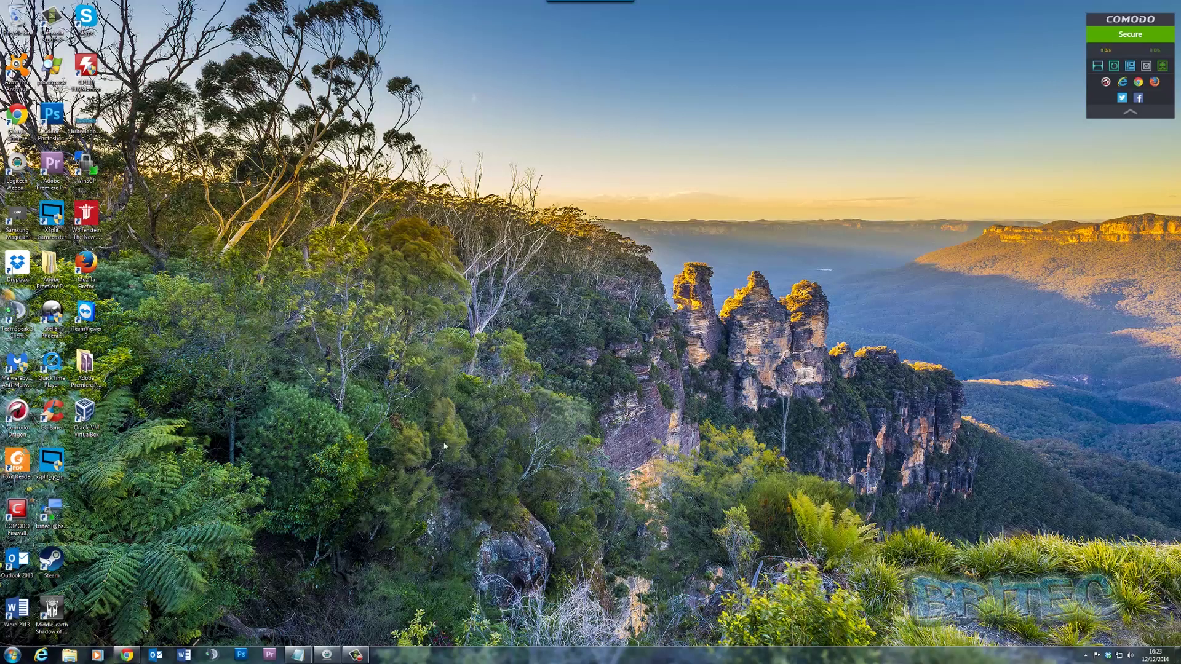
double_click(45, 419)
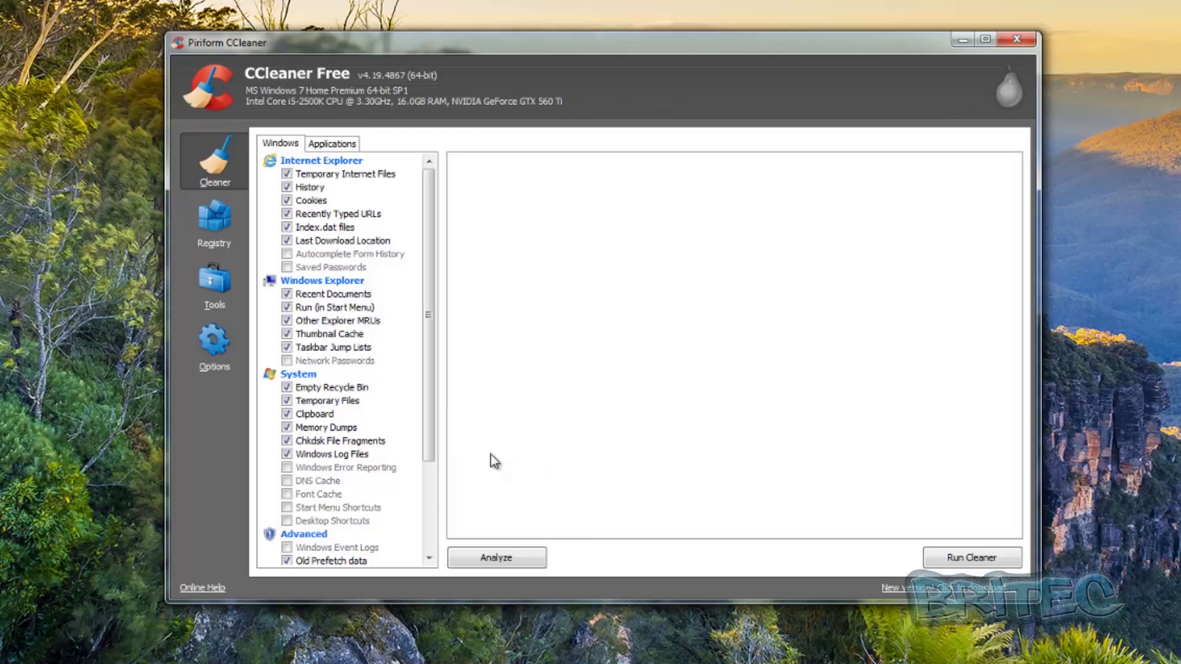
Step: Go to CCleaner's Tools section and bring up the Drive Wiper page
drag(428, 386, 435, 327)
click(213, 289)
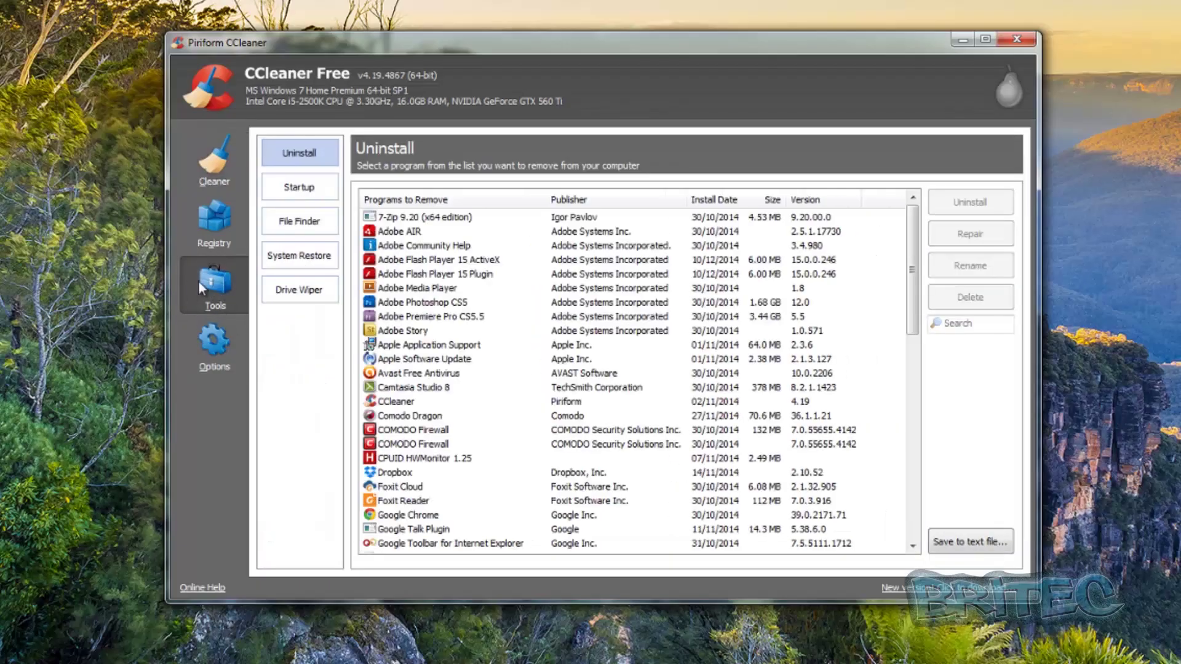
click(301, 296)
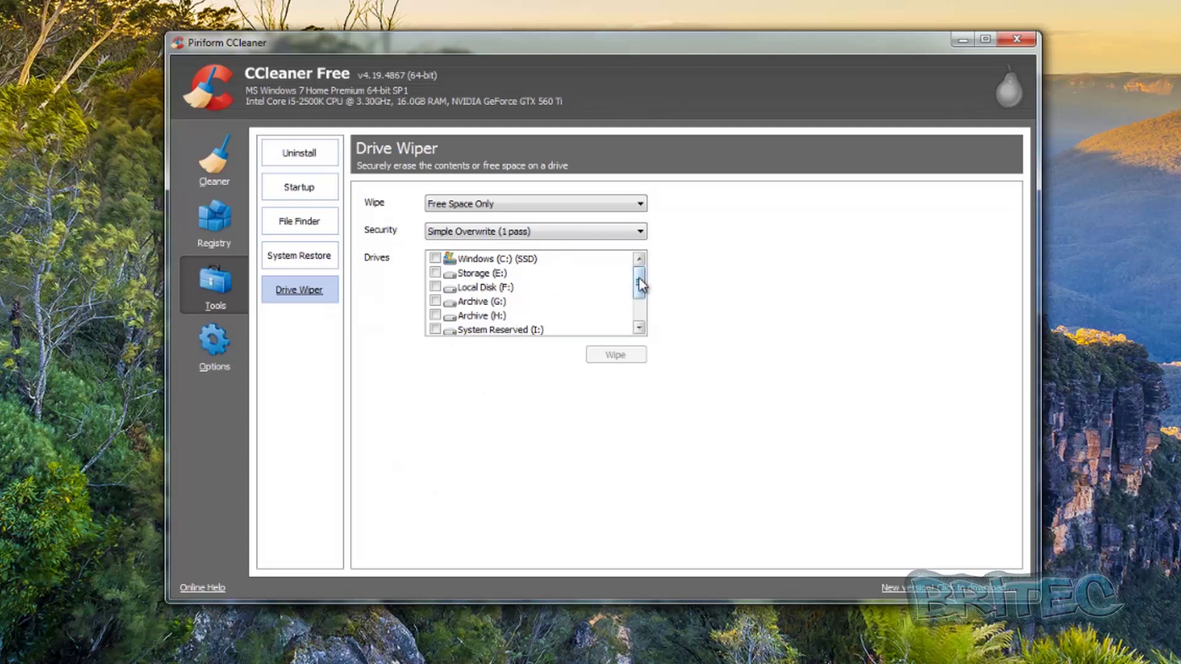
Step: Scroll the Drives list and tick the wipe (K:) drive for wiping
mouse_move(638, 280)
mouse_down()
mouse_move(638, 304)
mouse_move(640, 263)
mouse_up()
scroll(639, 280, down, 1)
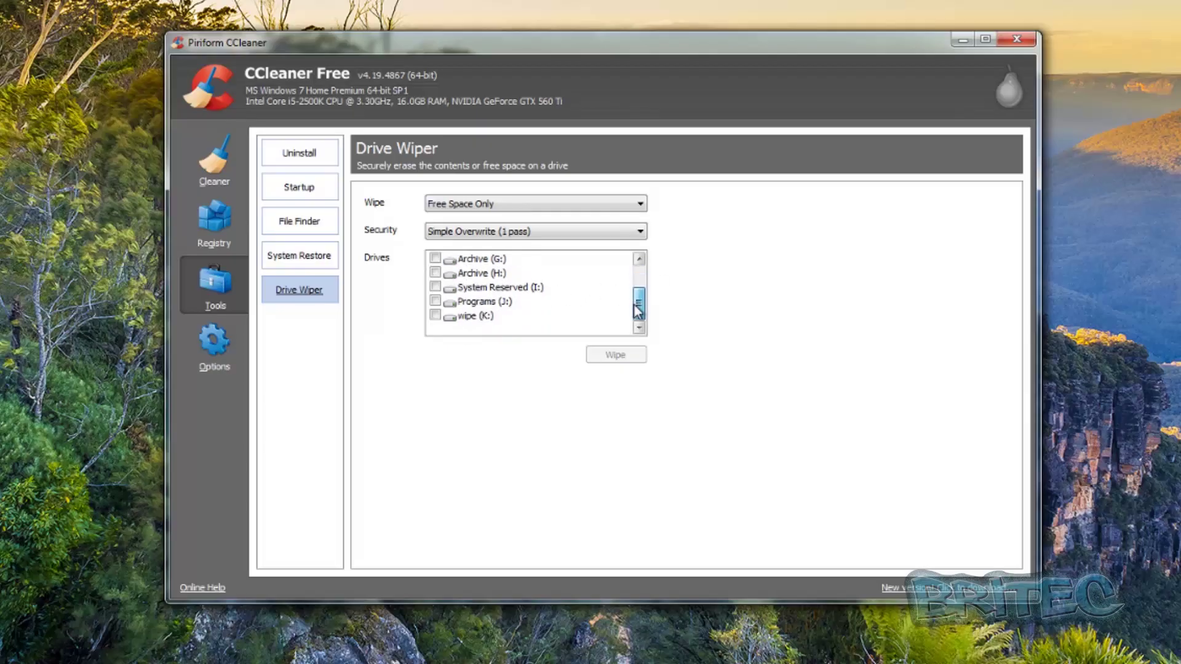
click(479, 316)
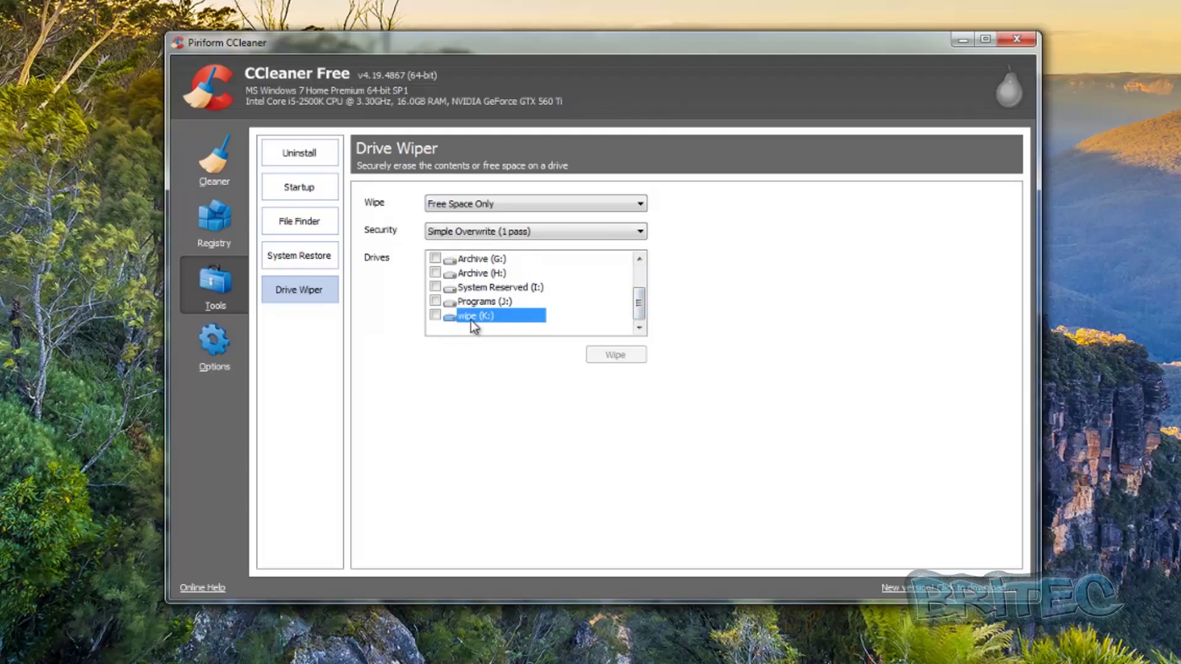
click(436, 315)
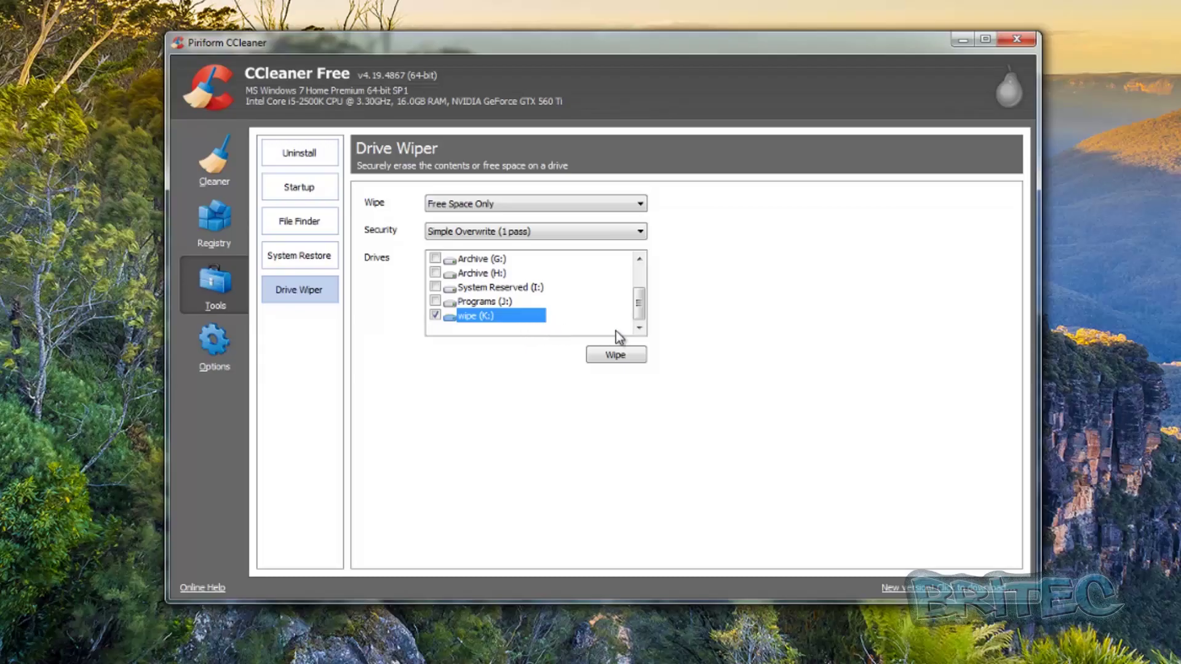
mouse_move(644, 313)
mouse_down()
mouse_move(638, 260)
mouse_move(629, 309)
mouse_up()
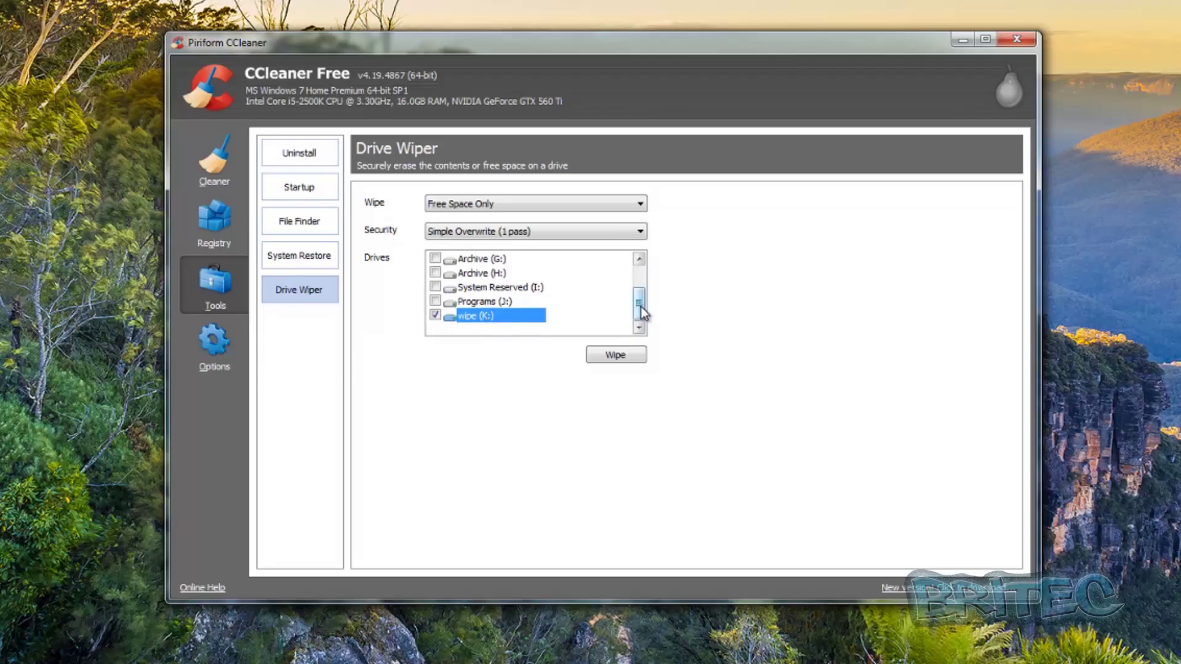
drag(644, 308, 641, 259)
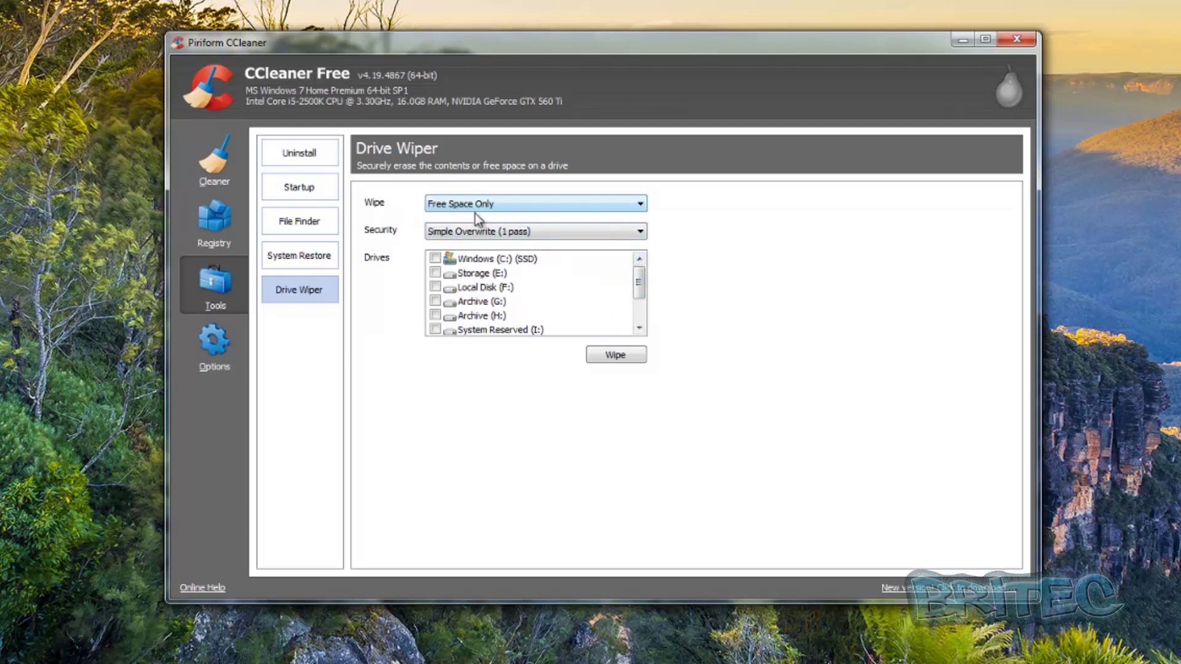
Step: Switch the Wipe mode from Free Space Only to Entire Drive (All data will be erased)
click(641, 204)
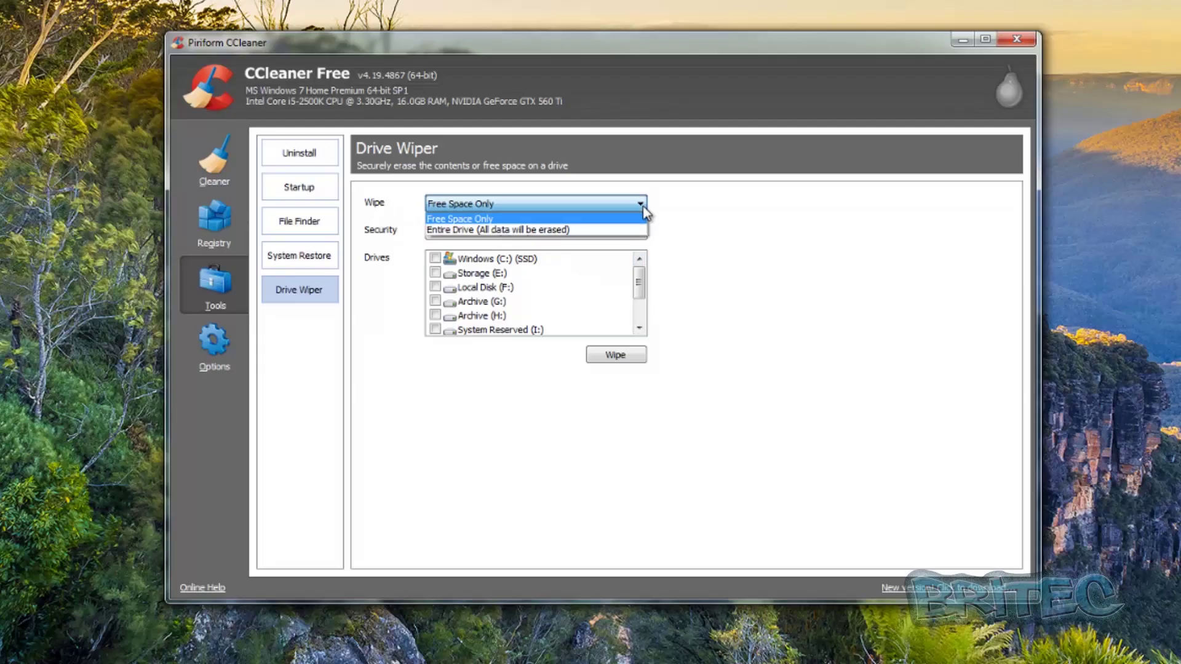
click(593, 232)
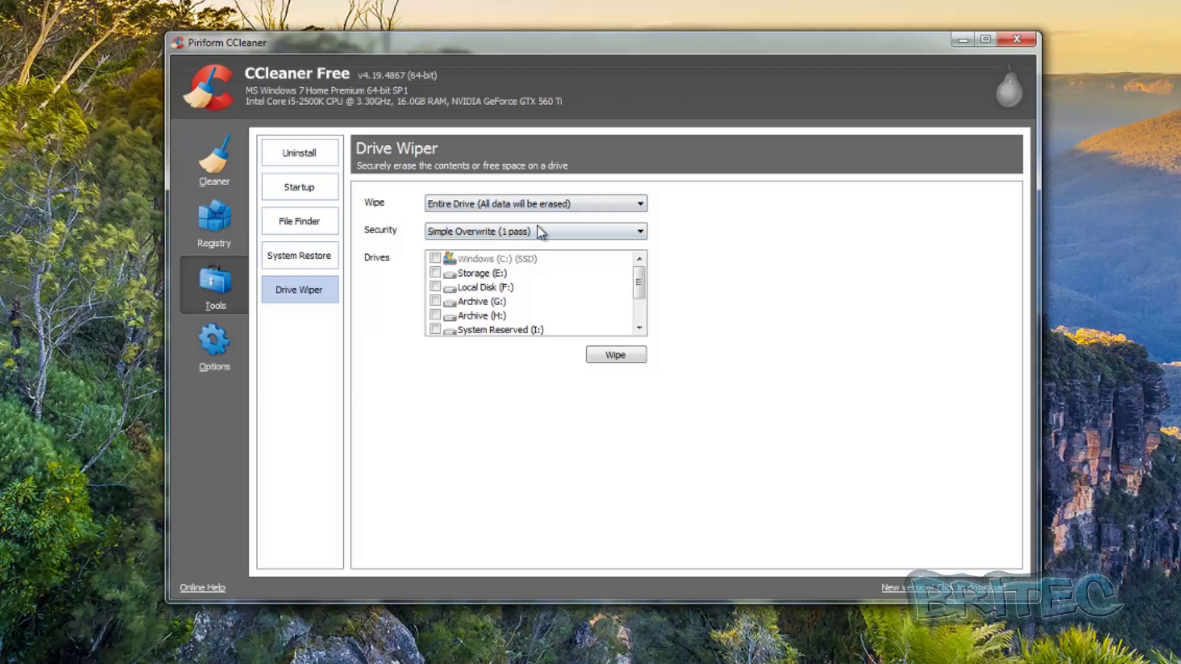
Step: Change the Security level from Simple Overwrite (1 pass) to Advanced Overwrite (3 passes)
click(637, 234)
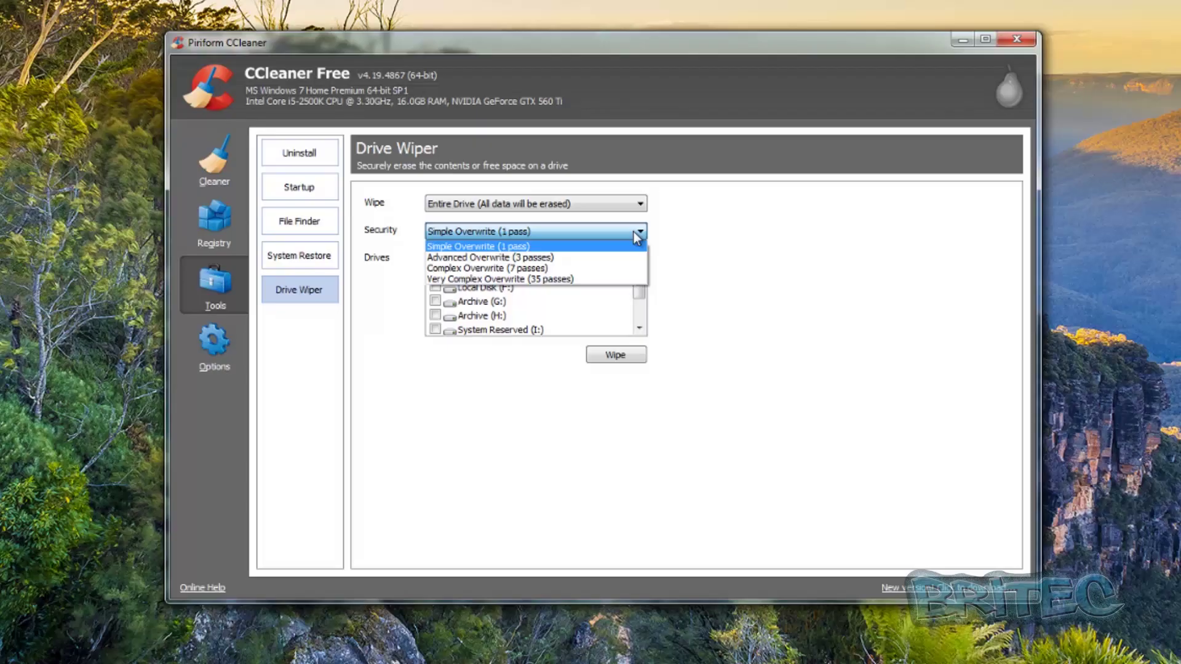
click(470, 249)
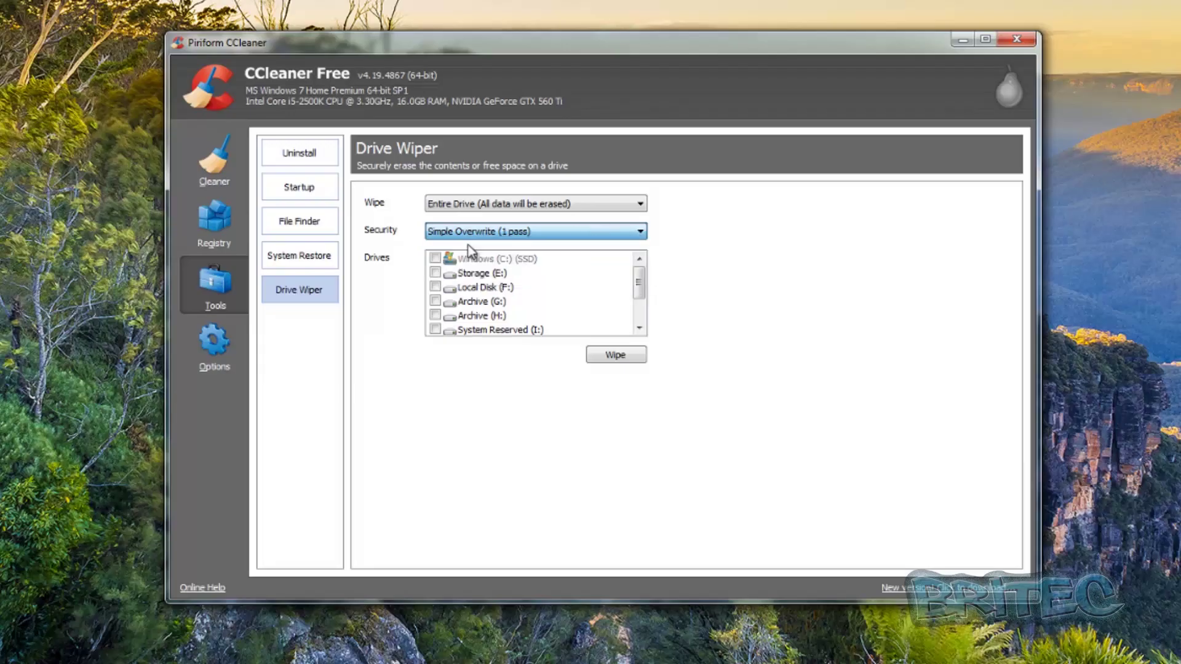
click(559, 233)
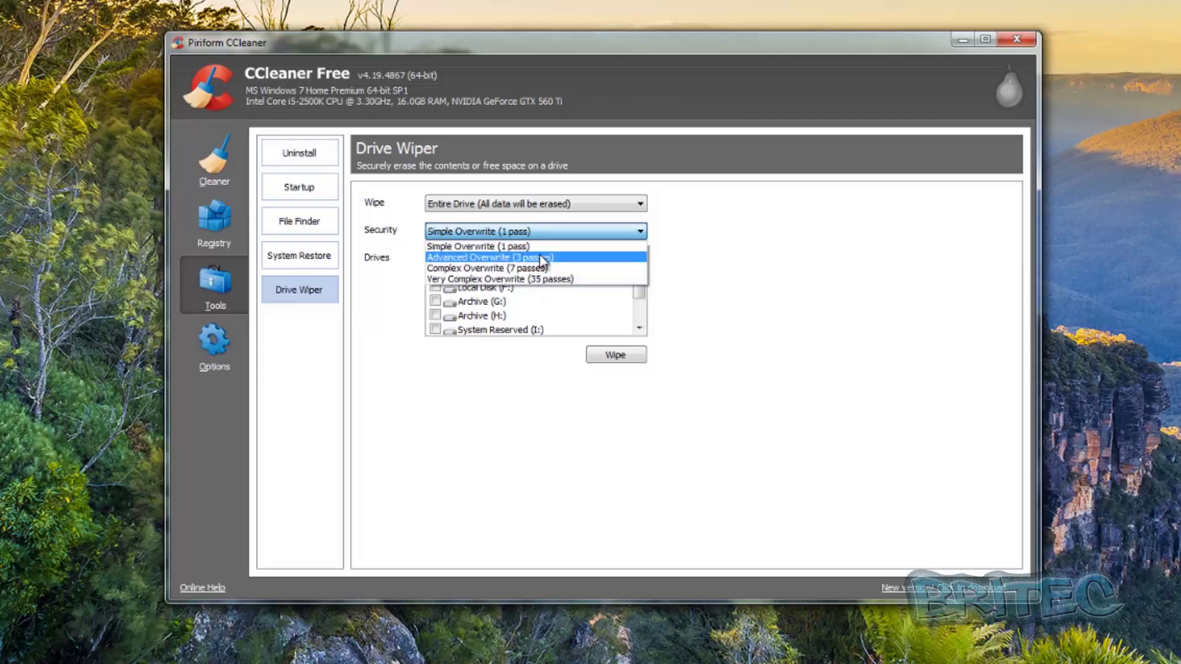
click(540, 258)
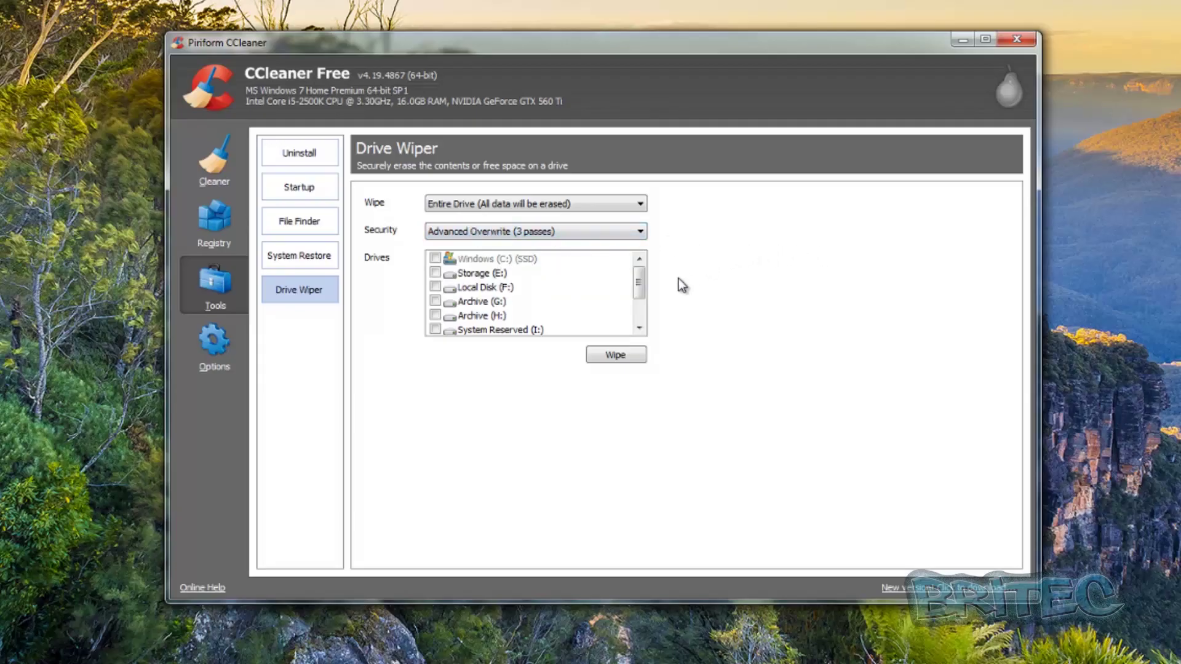
Step: Select the wipe (K:) drive in the Drive Wiper list again
drag(639, 285, 637, 317)
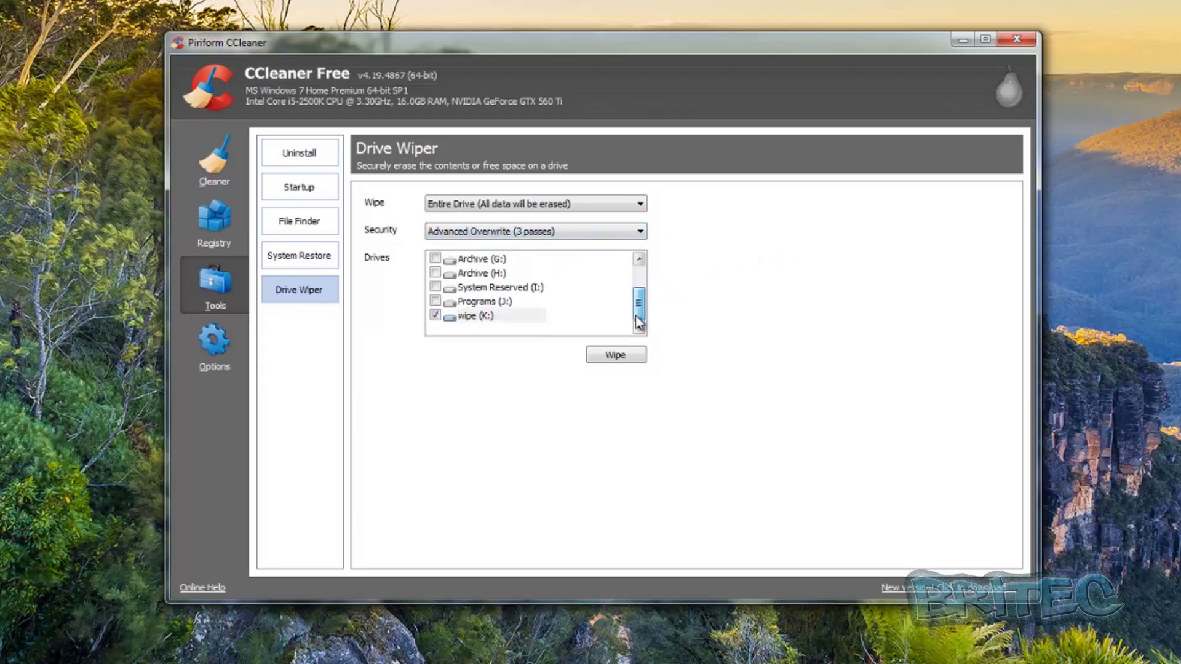
click(470, 316)
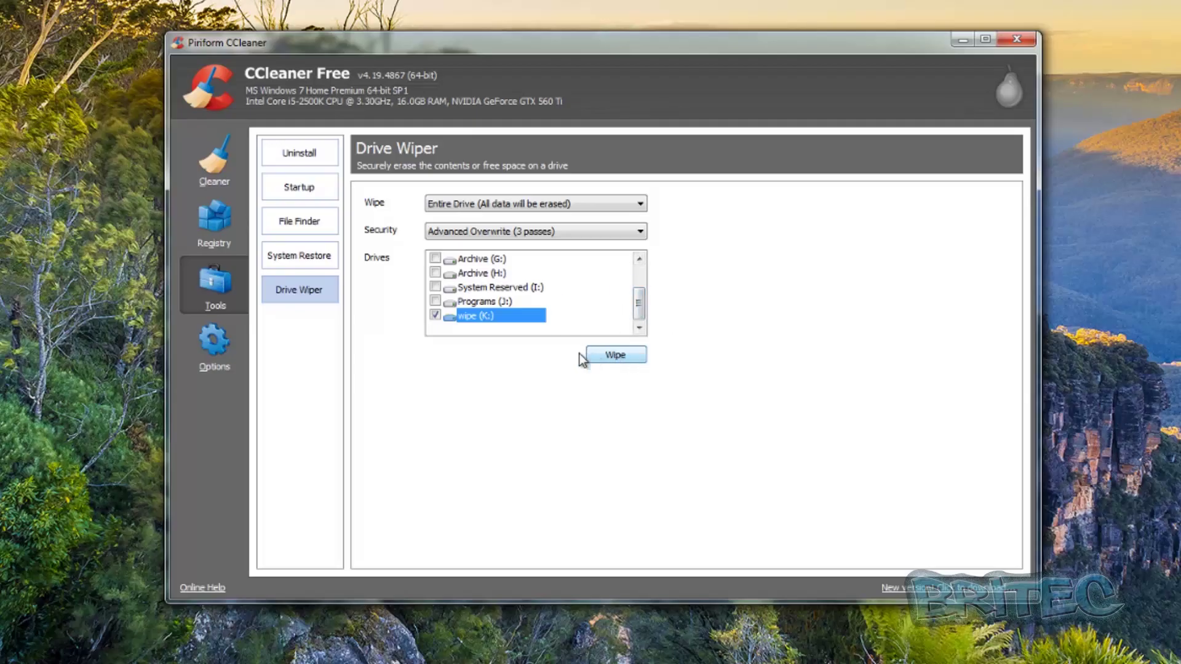
Step: Wipe the K: drive, confirming with the word ERASE, and dismiss the completion message
click(616, 355)
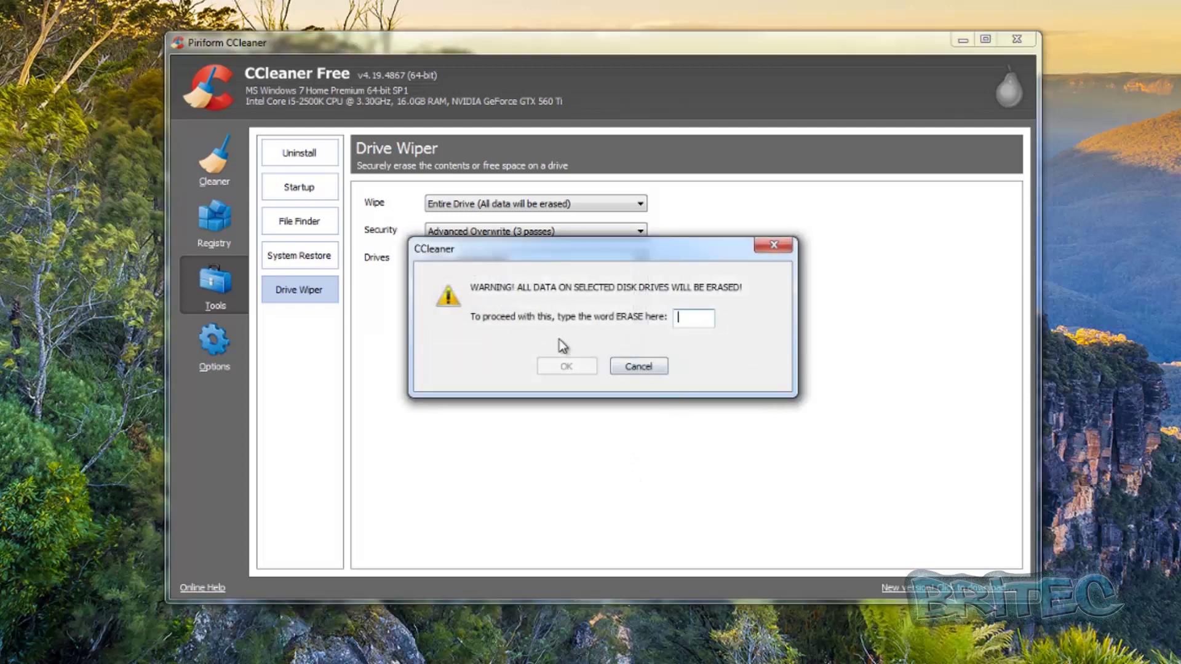
click(675, 318)
text(ERASE)
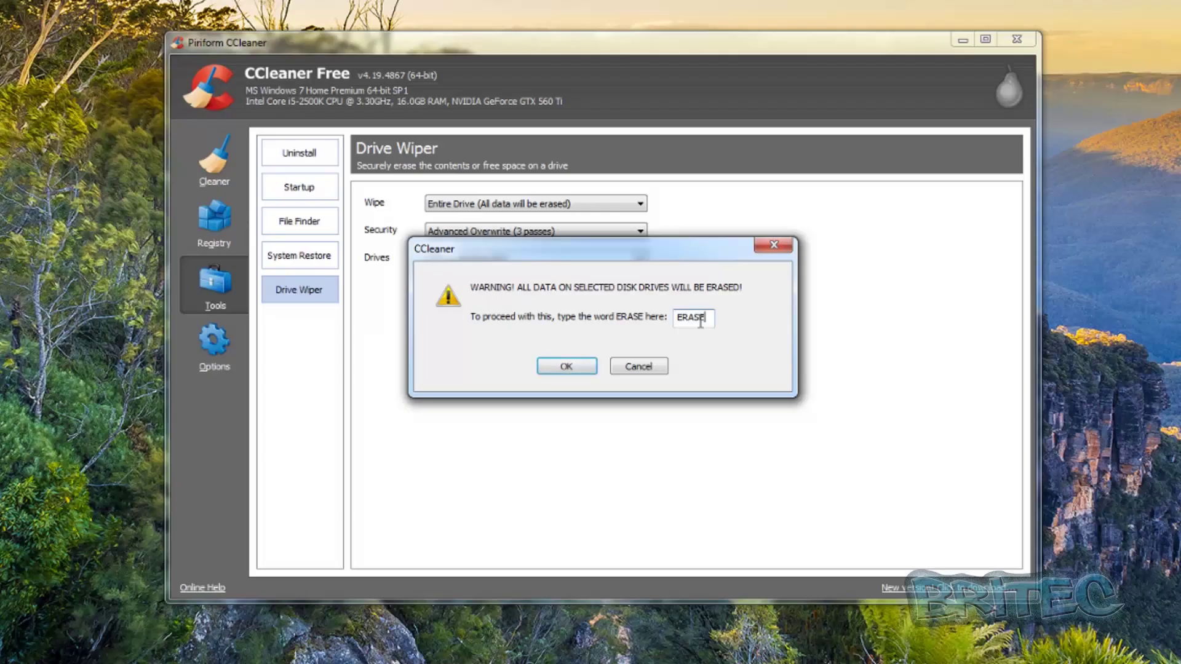
click(566, 368)
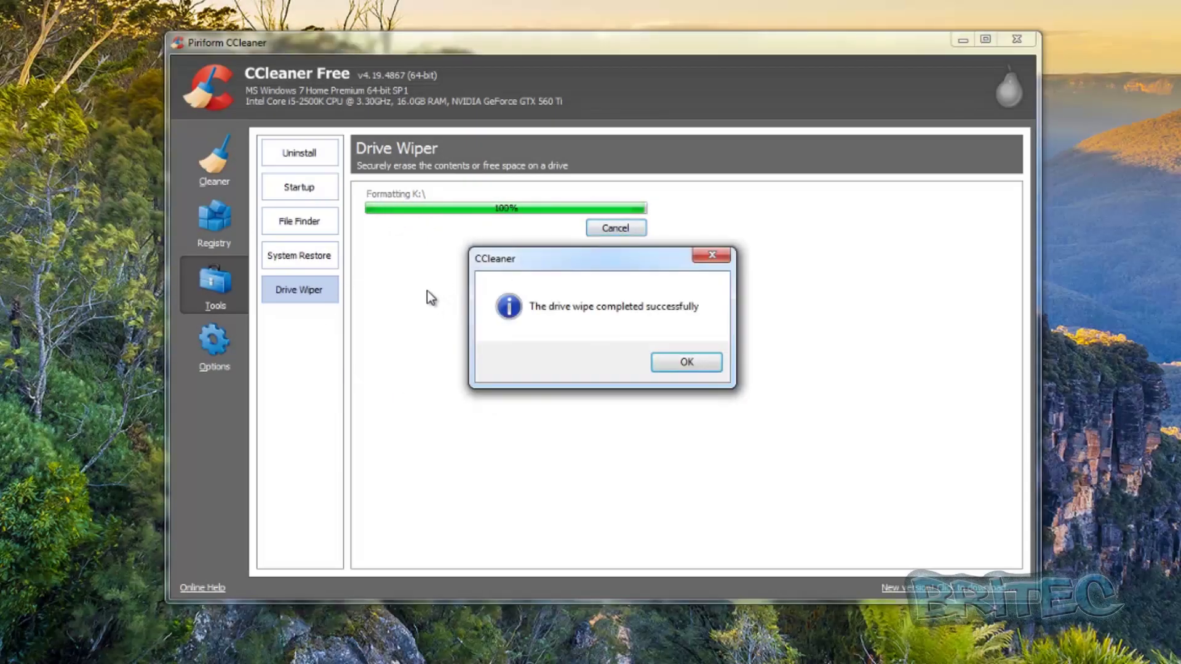
click(687, 363)
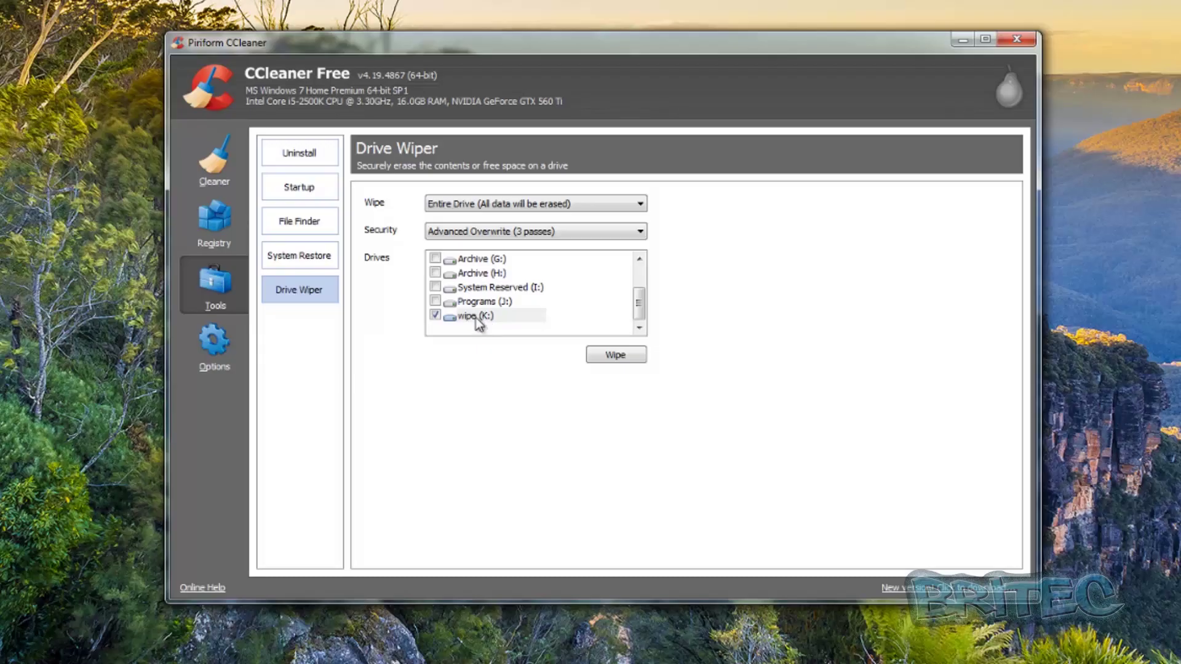
click(479, 321)
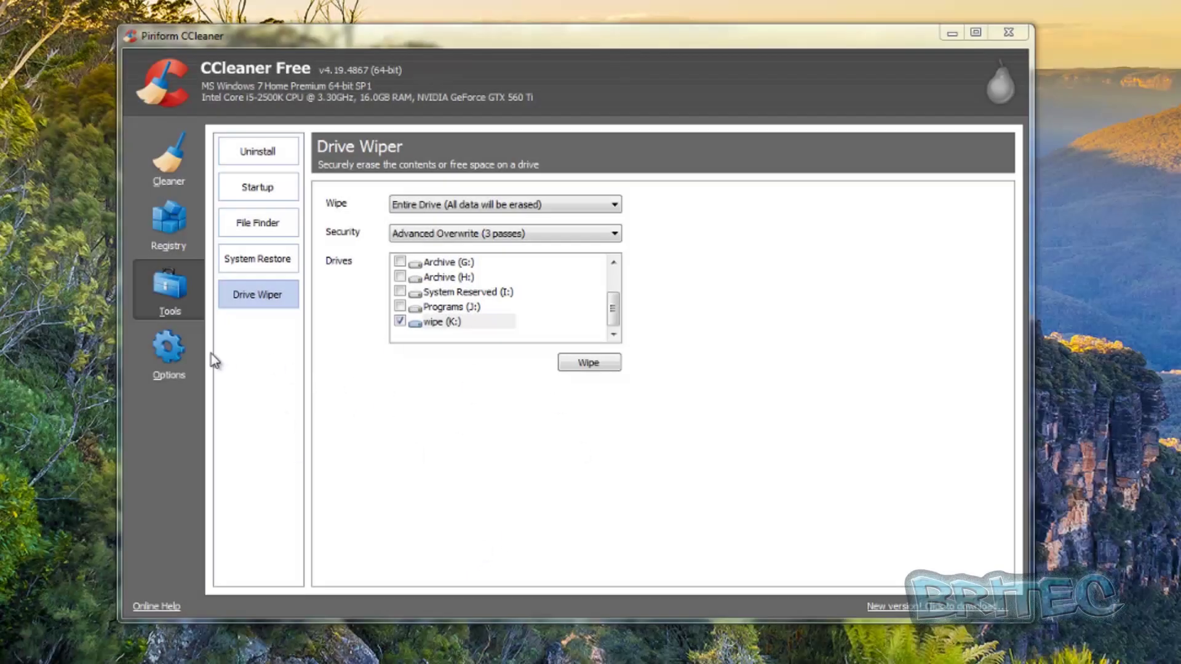
Step: In Options > Settings, switch Secure Deletion to Secure file deletion (Slower)
click(178, 357)
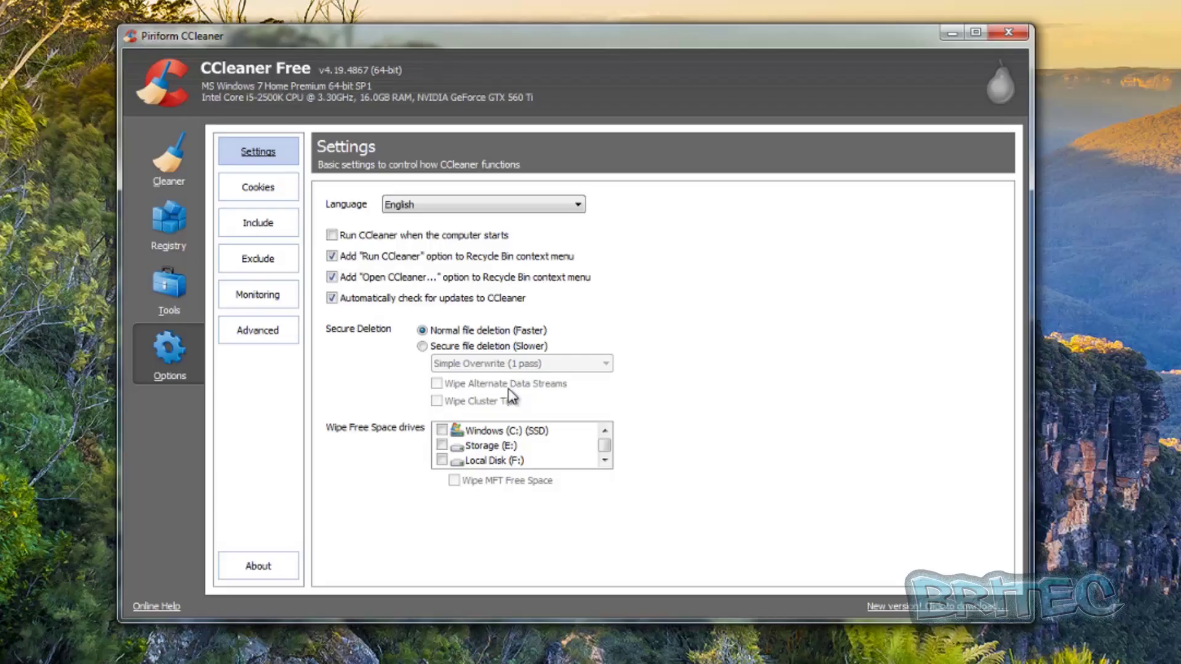
click(424, 346)
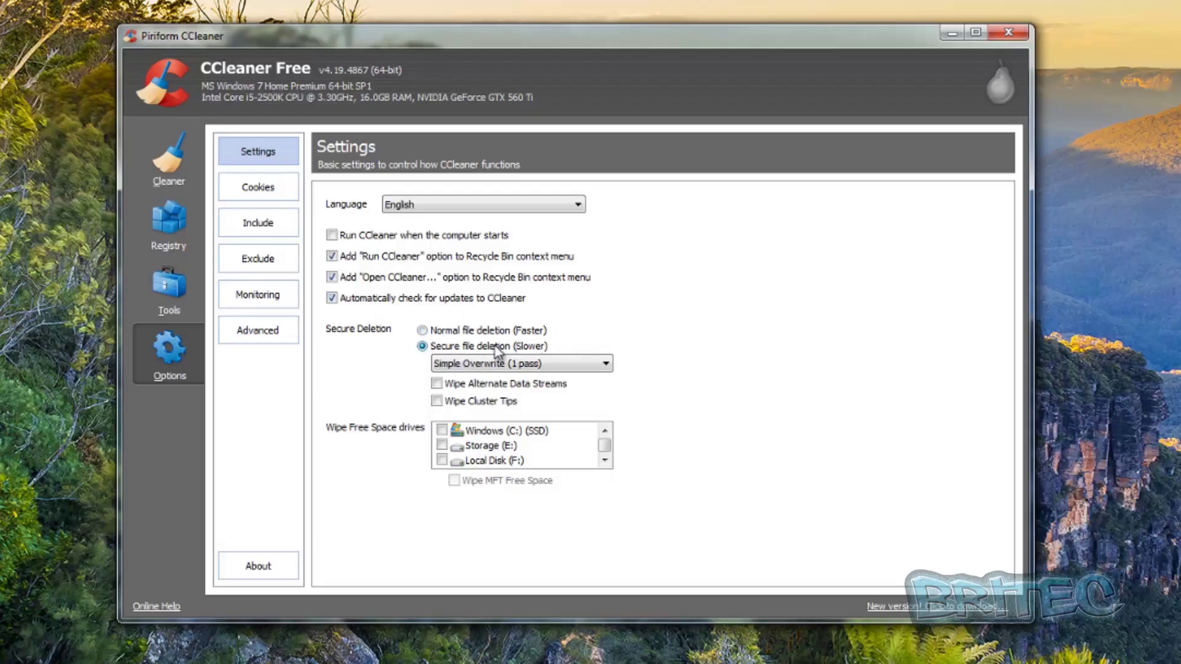
Step: Set secure file deletion to Advanced Overwrite (3 passes) and enable Wipe Alternate Data Streams
click(422, 330)
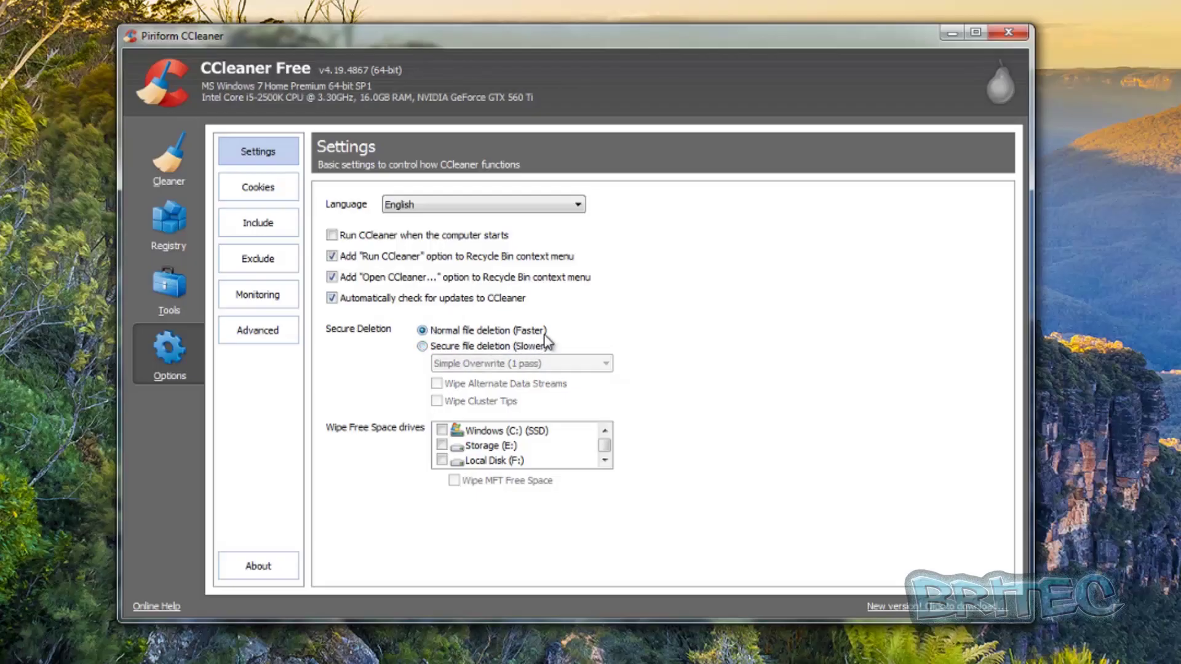
click(431, 347)
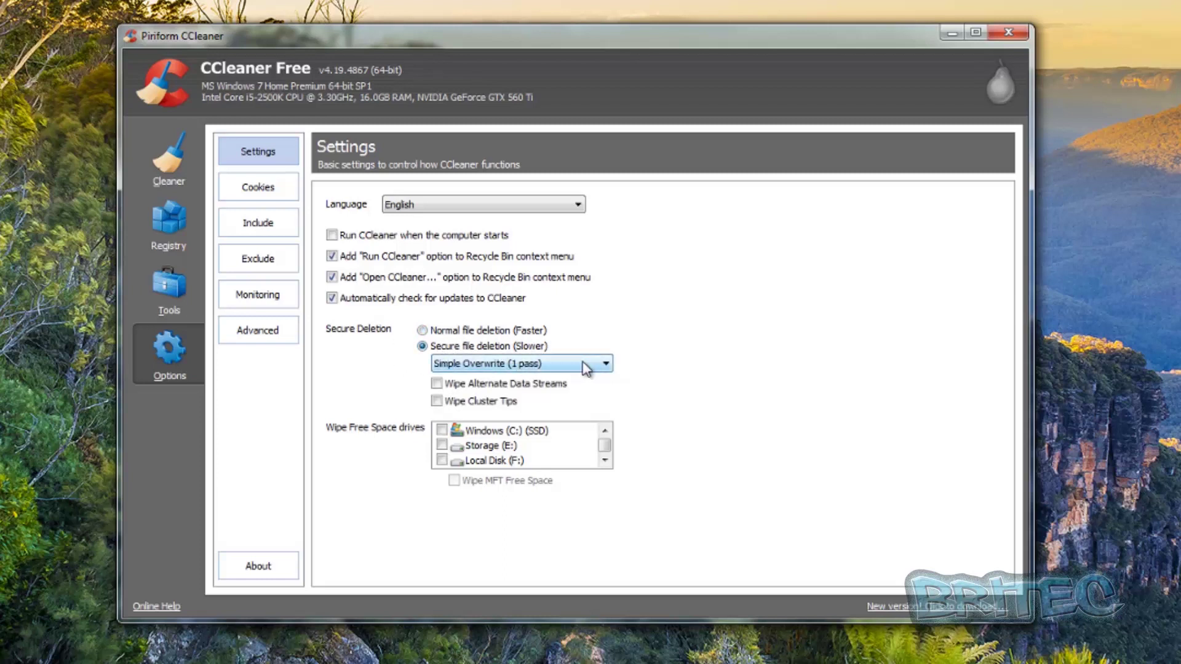
click(594, 368)
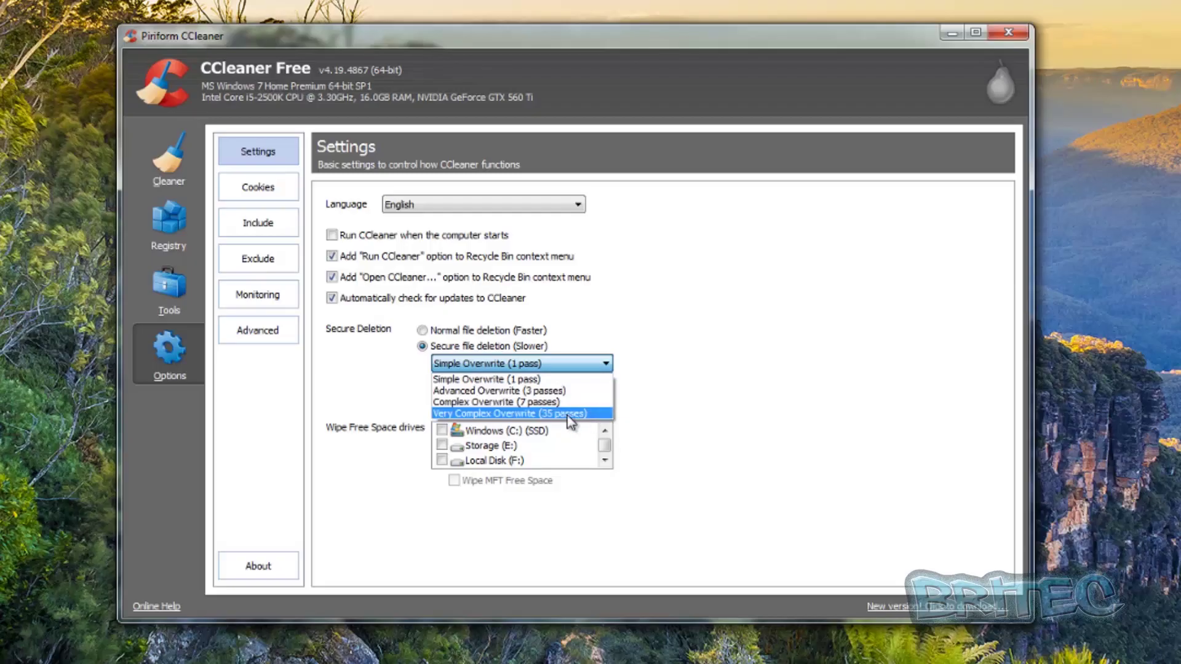
click(535, 391)
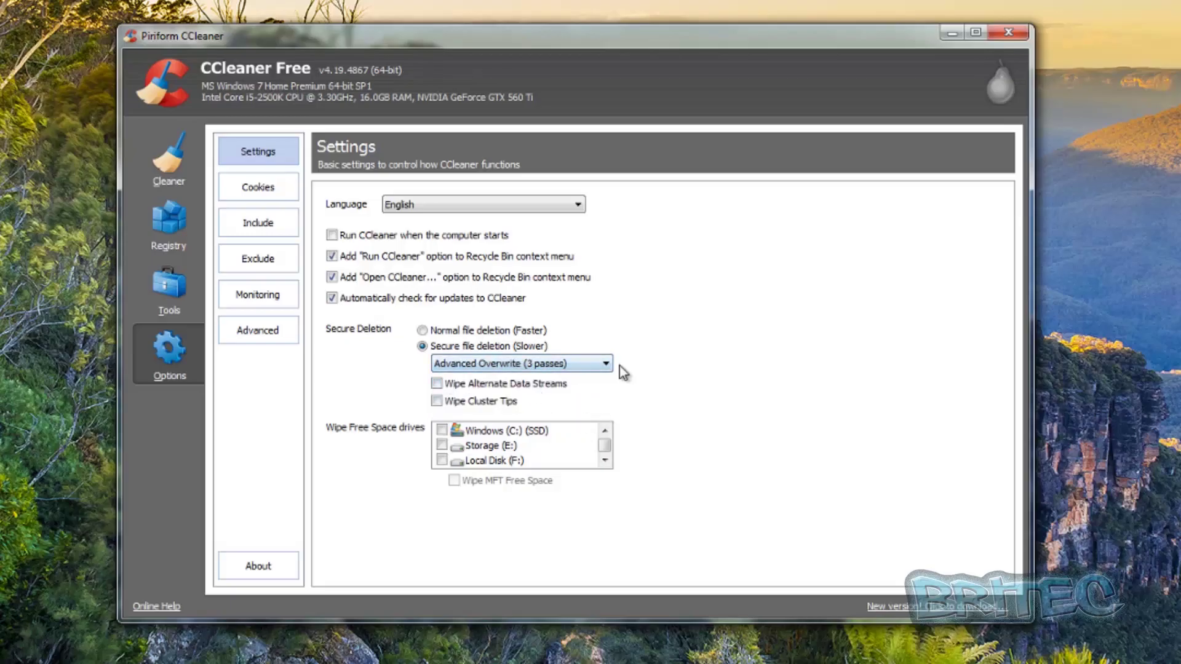
click(437, 384)
Step: Enable Wipe Cluster Tips and Wipe MFT Free Space, with drives Storage (E:) and Local Disk (F:) selected for free-space wiping
click(436, 401)
click(559, 365)
click(441, 460)
click(441, 445)
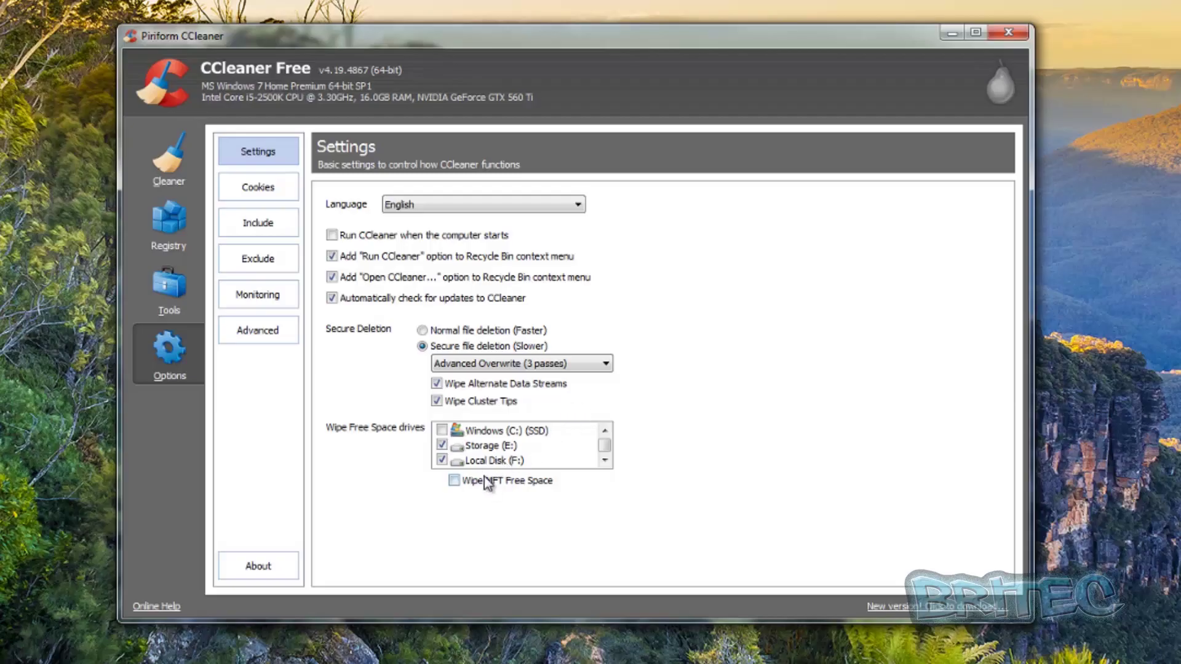
click(454, 483)
Step: In the Cleaner's Windows list, tick Wipe Free Space under Advanced and accept its warning
click(163, 177)
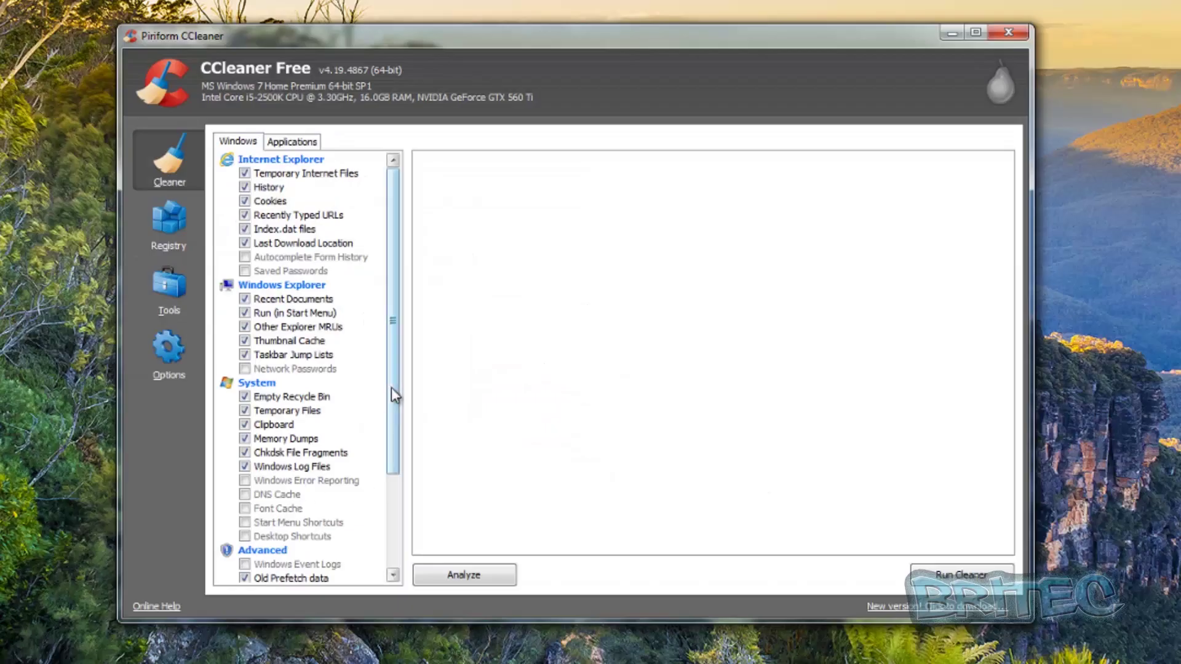
drag(391, 391, 386, 514)
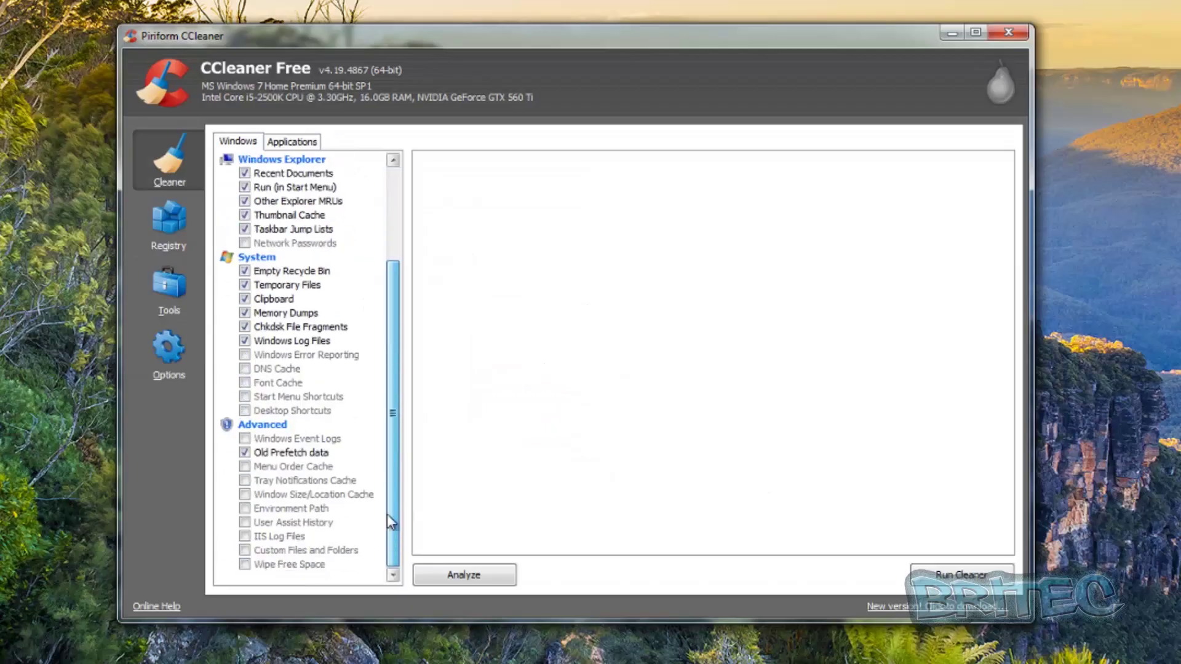
click(245, 564)
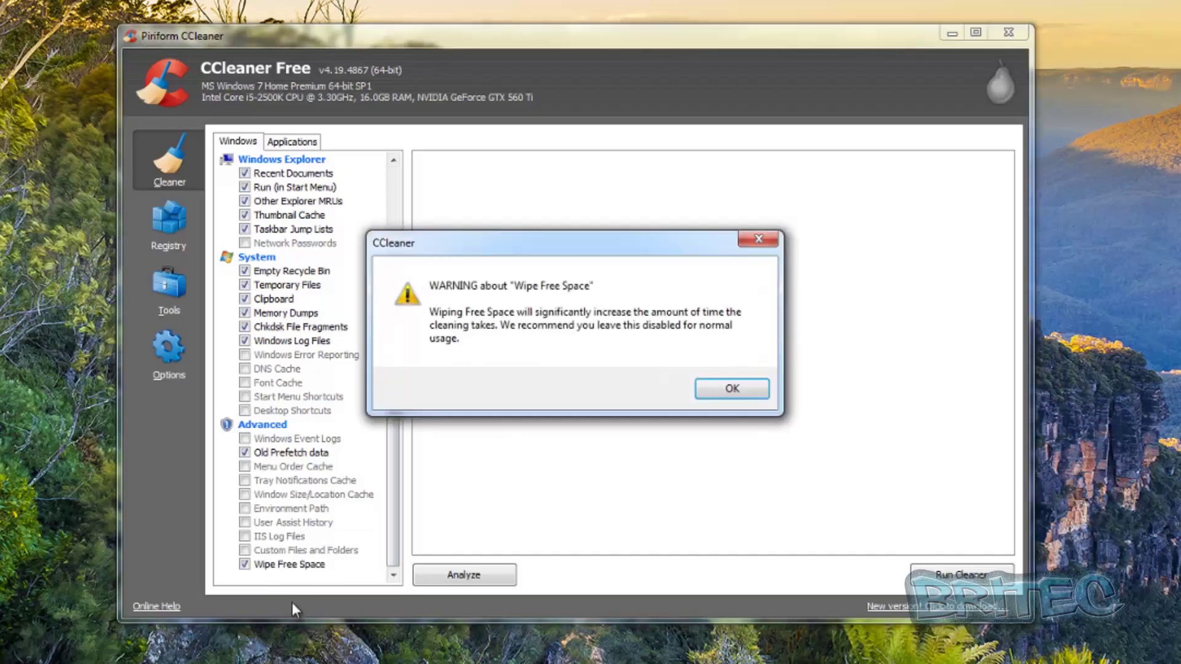
click(746, 386)
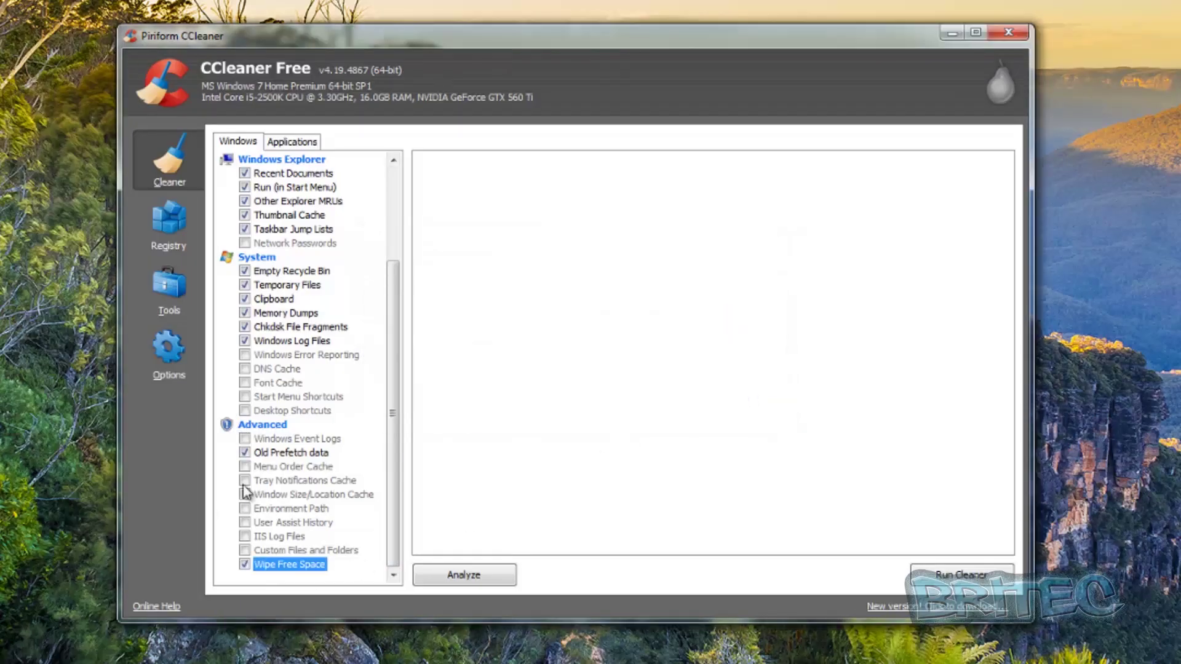